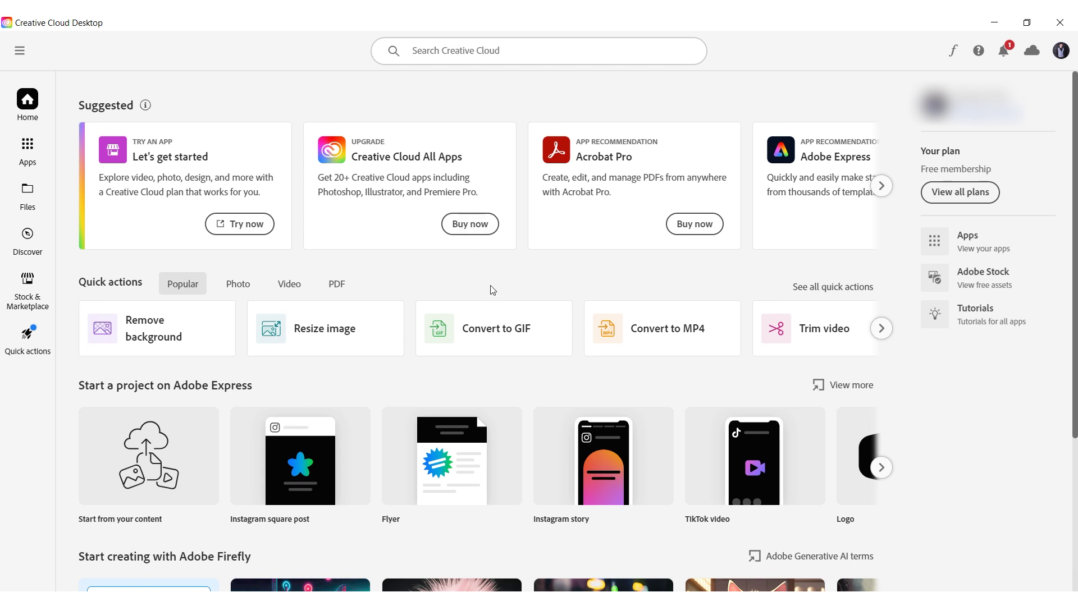
# Browse the suggested app cards and quick actions.
pyautogui.scroll(-4, 441, 287)
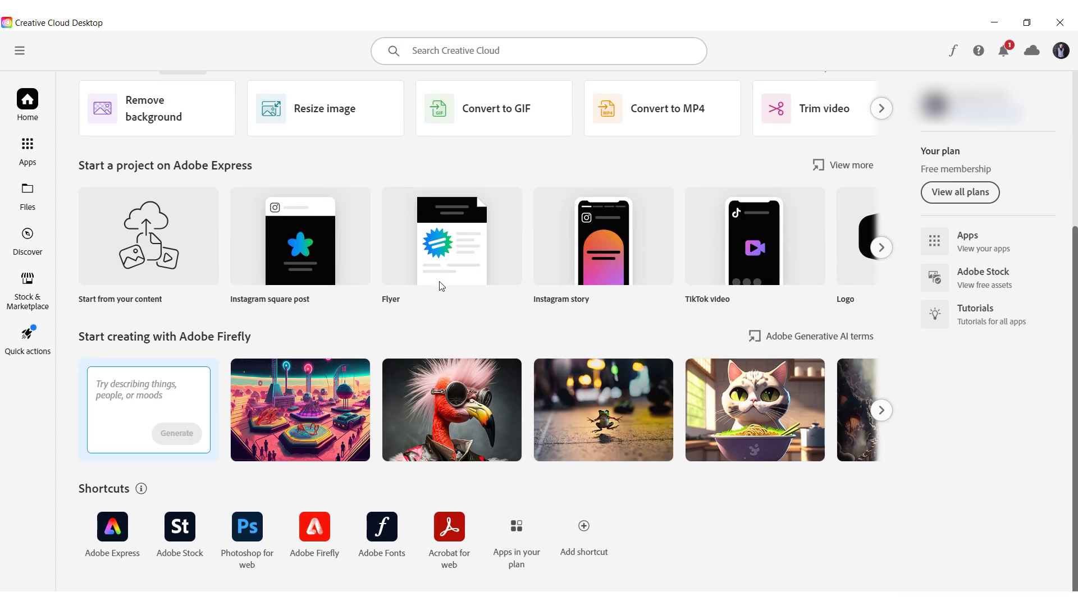
pyautogui.scroll(4, 440, 287)
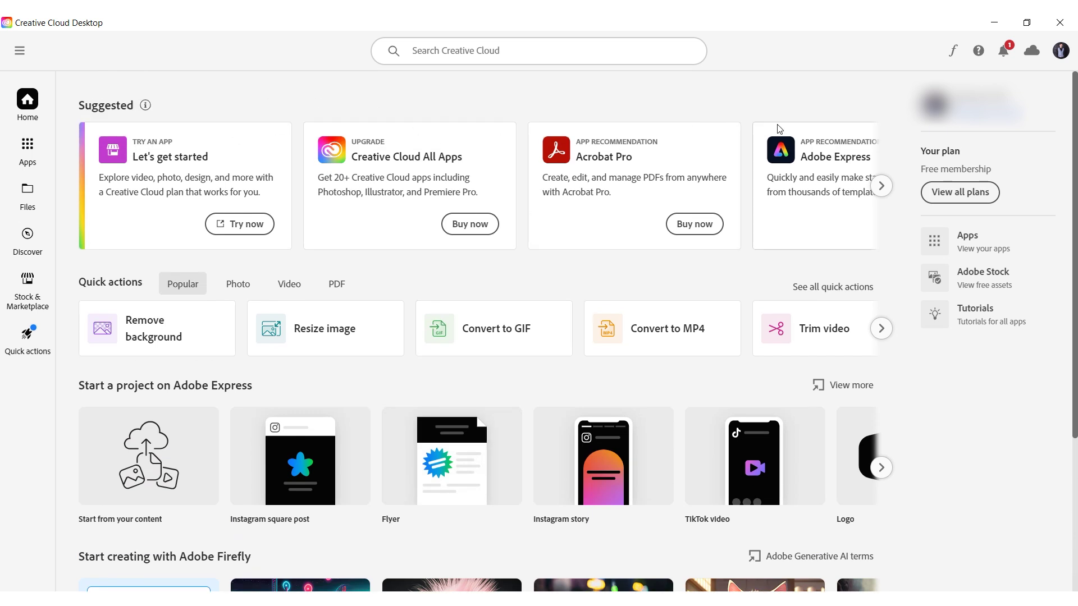
pyautogui.click(881, 187)
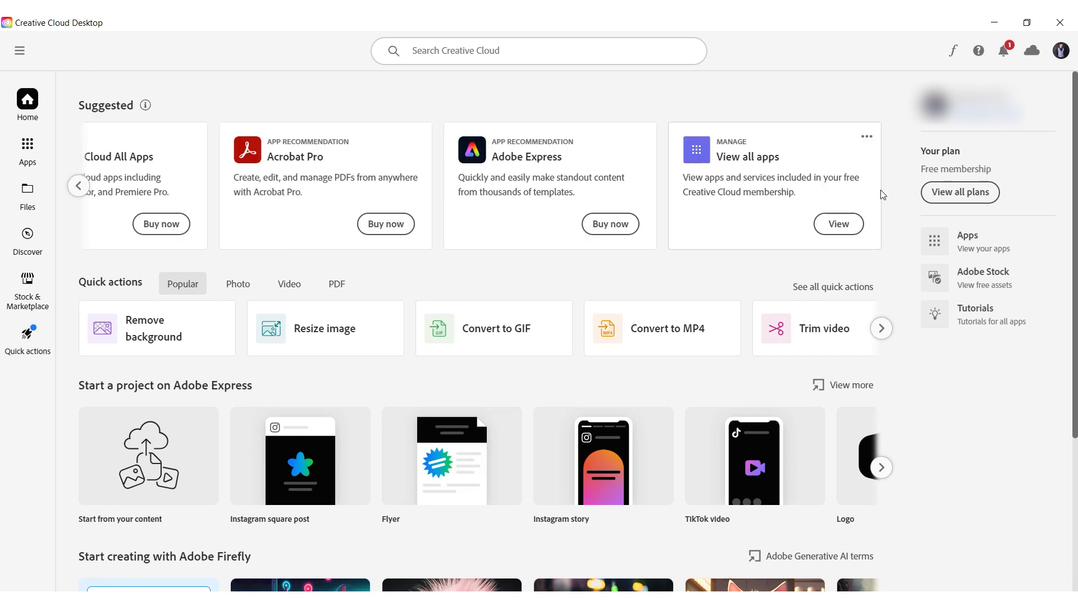
pyautogui.click(886, 330)
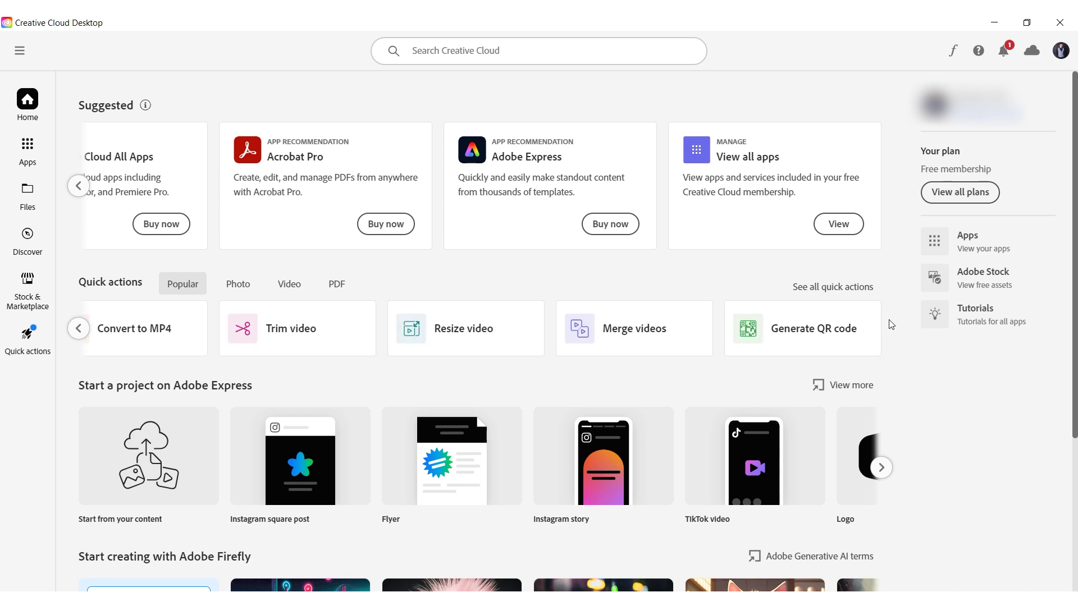
pyautogui.click(79, 186)
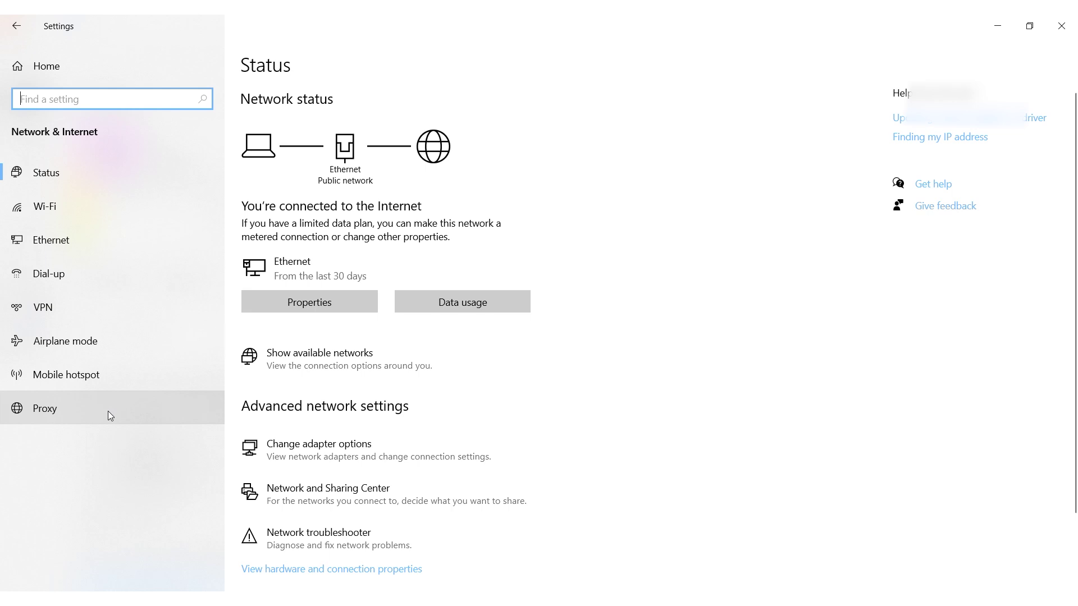
# Switch 'Use a proxy server' on under Manual proxy setup on the Proxy page.
pyautogui.click(108, 411)
pyautogui.scroll(-3, 421, 413)
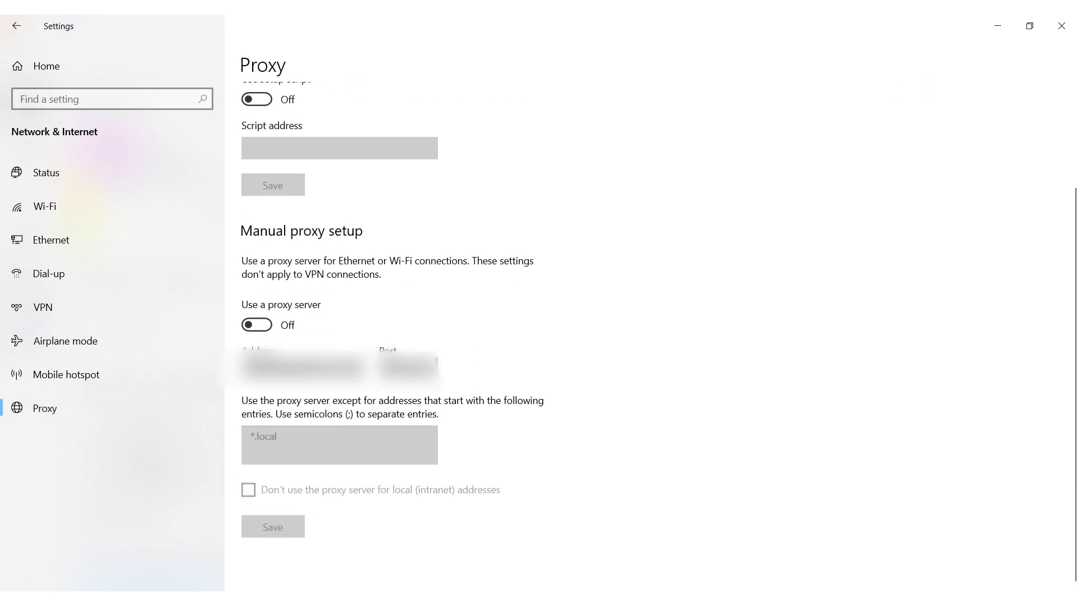
pyautogui.click(262, 326)
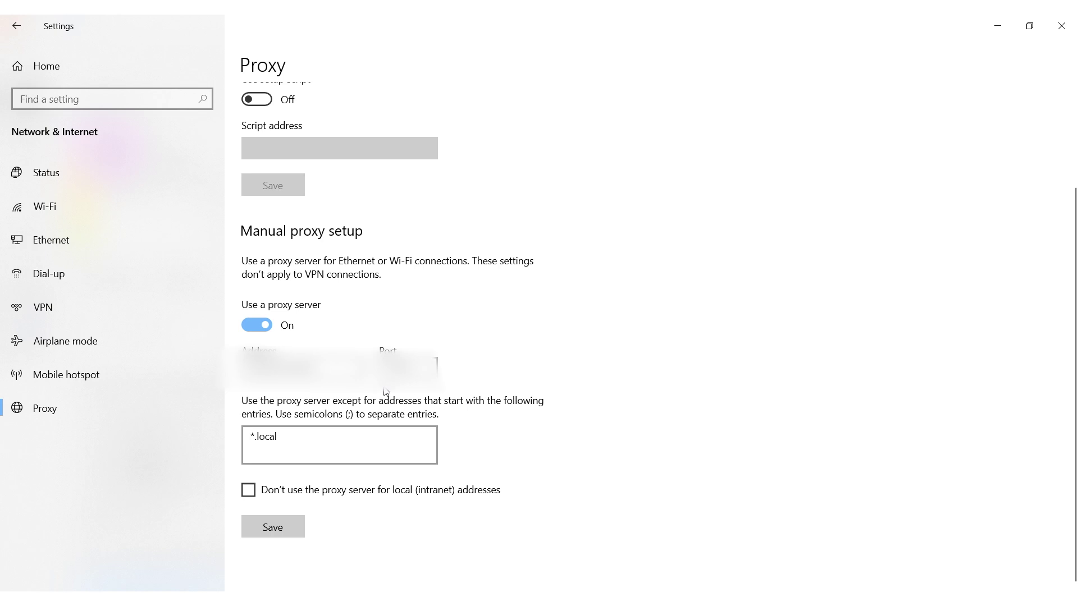
# Save the manual proxy settings, then start the Creative Cloud trial to reach the Proxy Server Login.
pyautogui.click(278, 531)
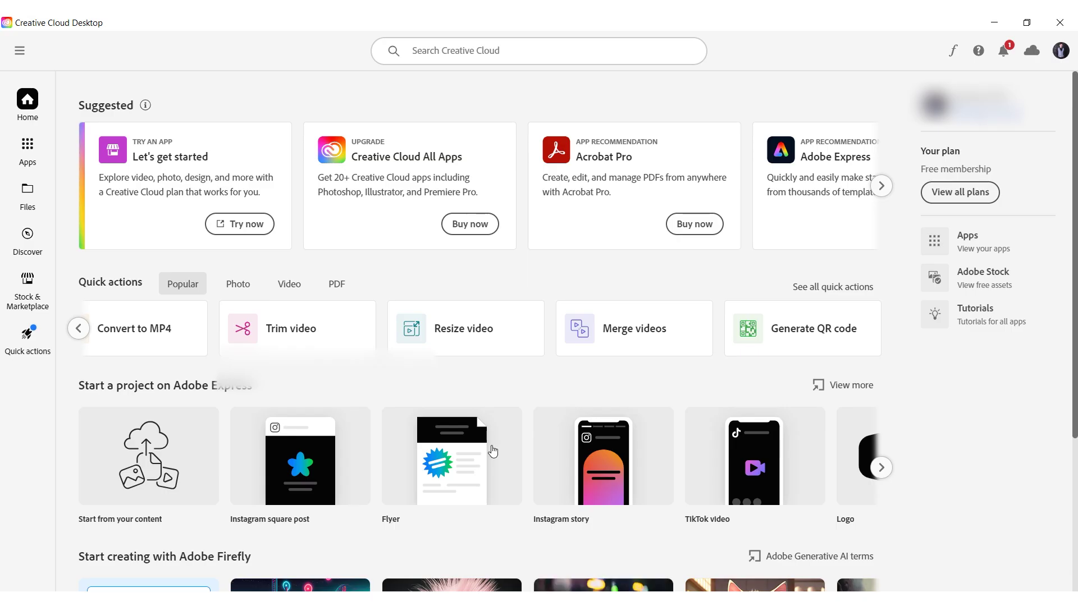
pyautogui.click(239, 227)
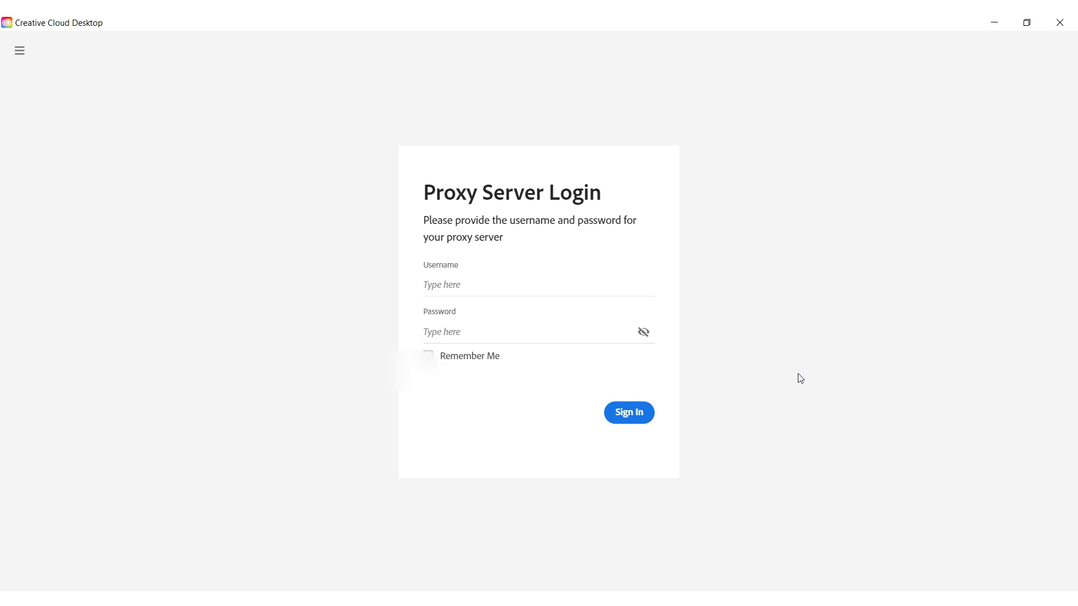
# In Proxifier, open the Proxy Servers list and start adding a new server.
pyautogui.hotkey('alt', 'Tab')
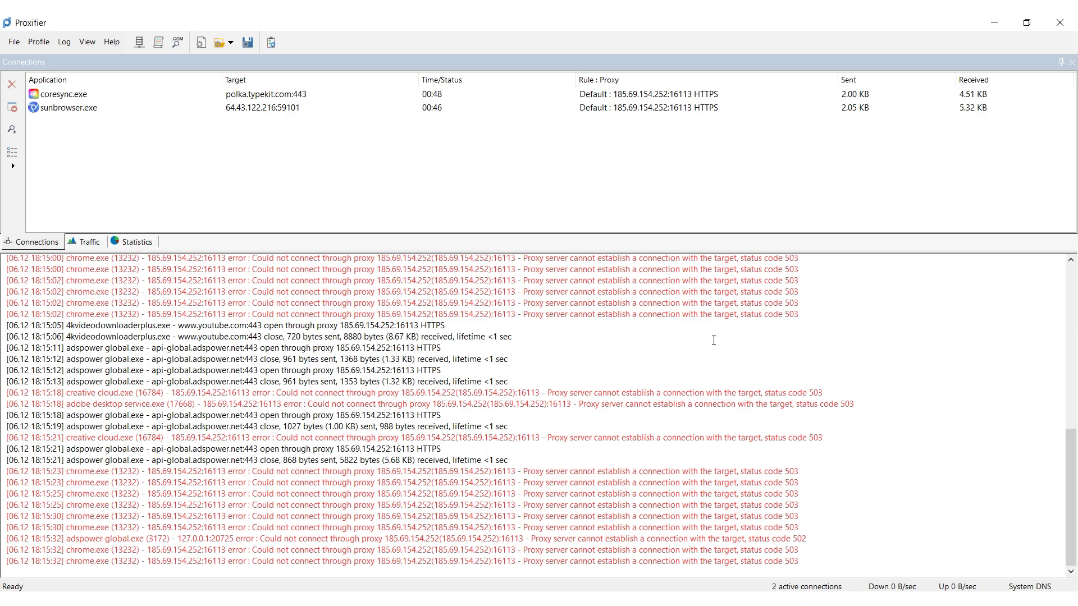
pyautogui.click(277, 197)
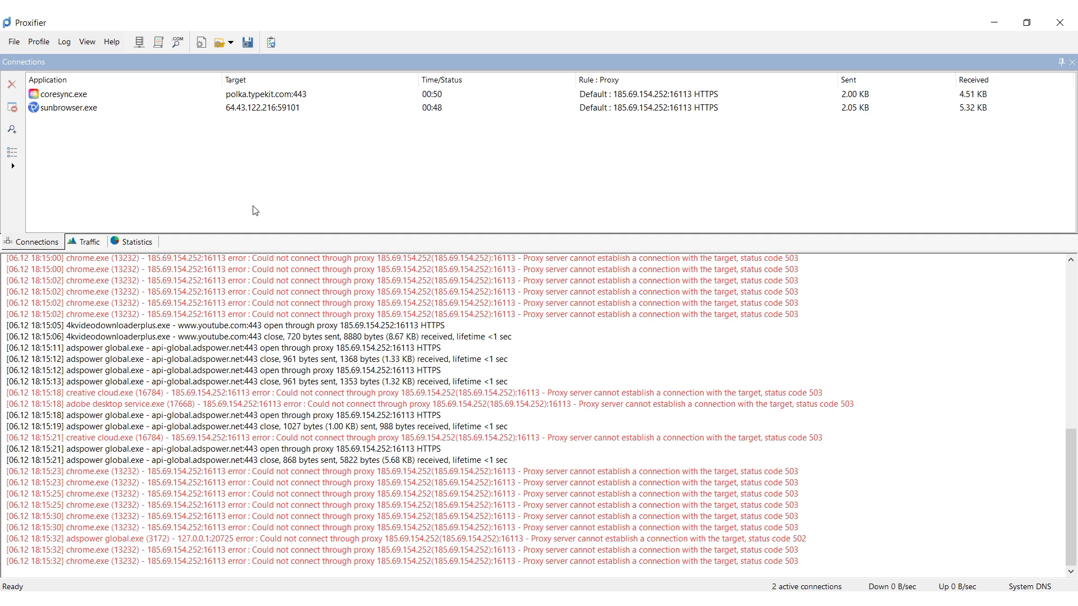
pyautogui.click(39, 44)
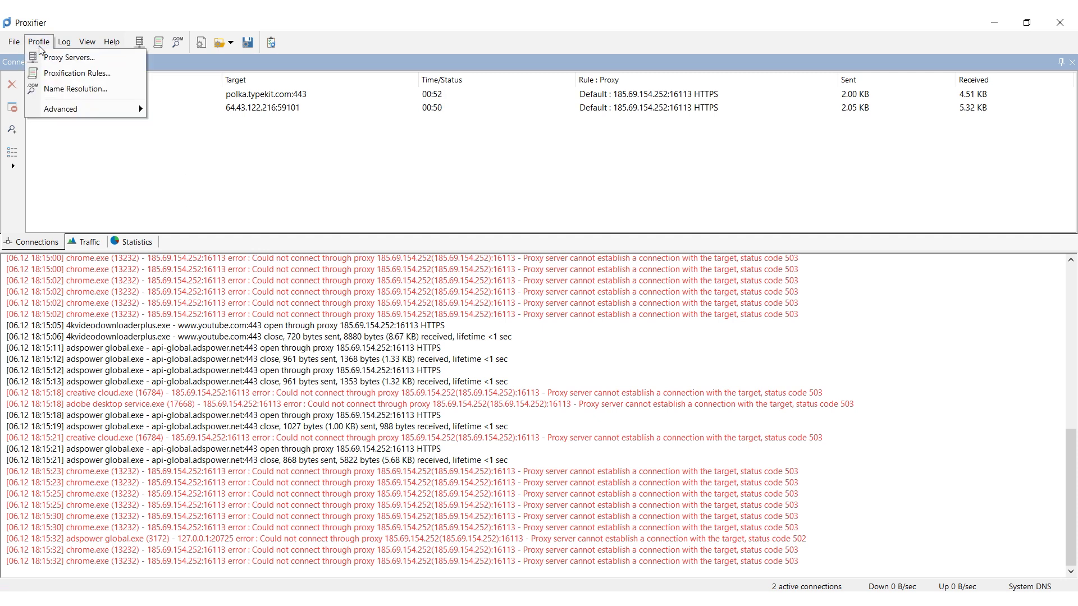
pyautogui.click(96, 59)
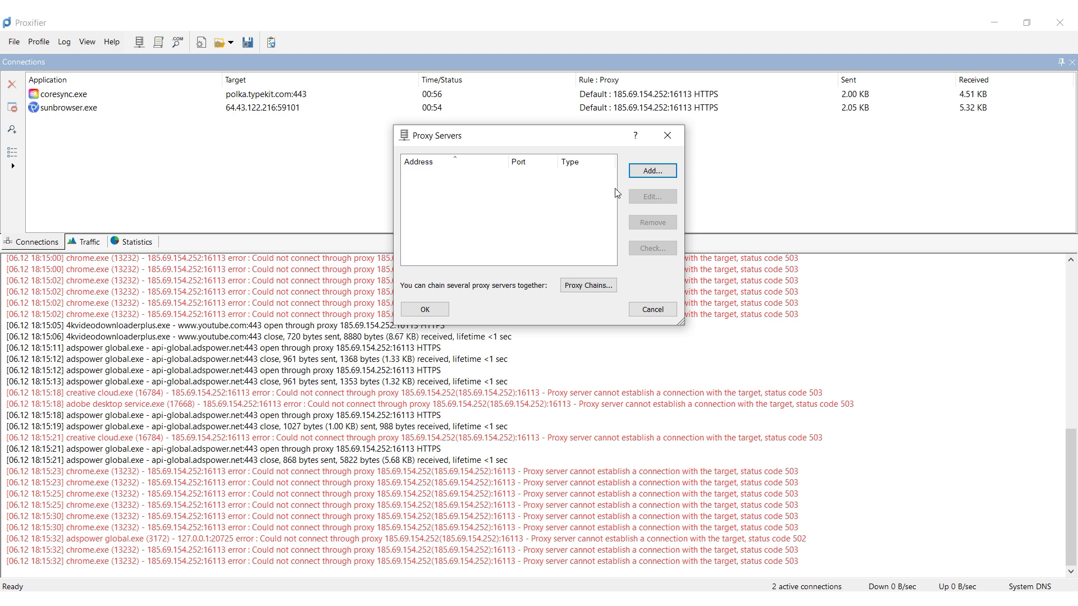
pyautogui.click(665, 174)
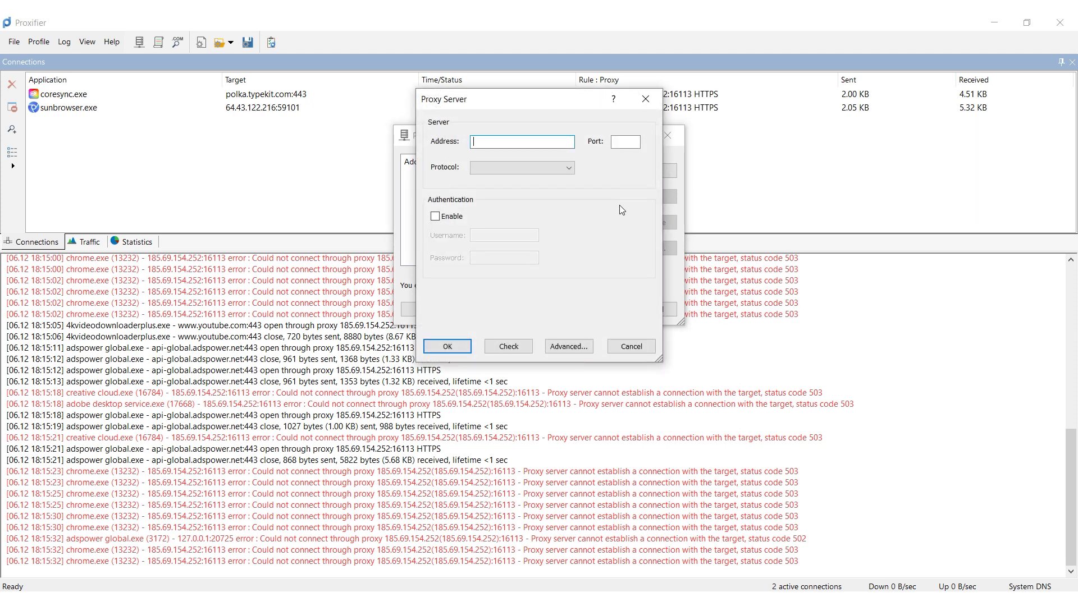
# Paste the proxy address and port, choose HTTPS, and enable authentication.
pyautogui.hotkey('ctrl', 'v')
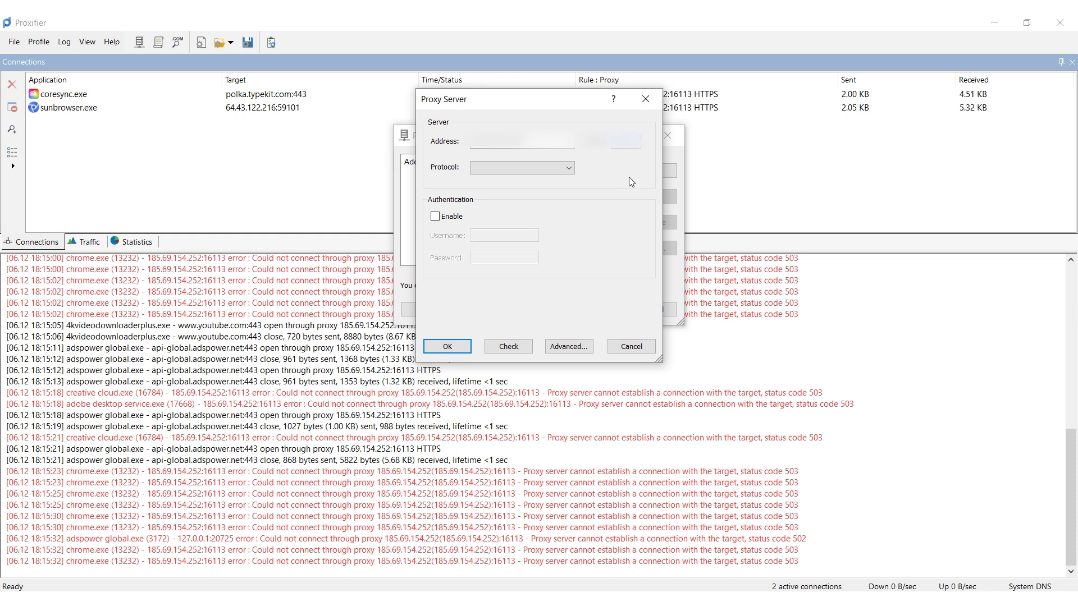
pyautogui.click(569, 167)
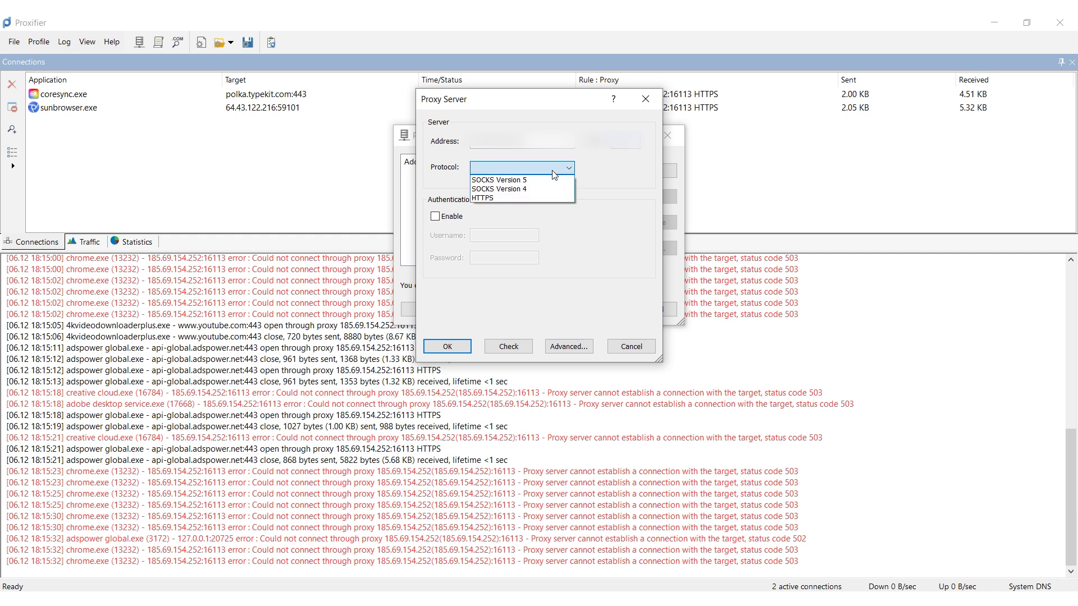
pyautogui.click(516, 198)
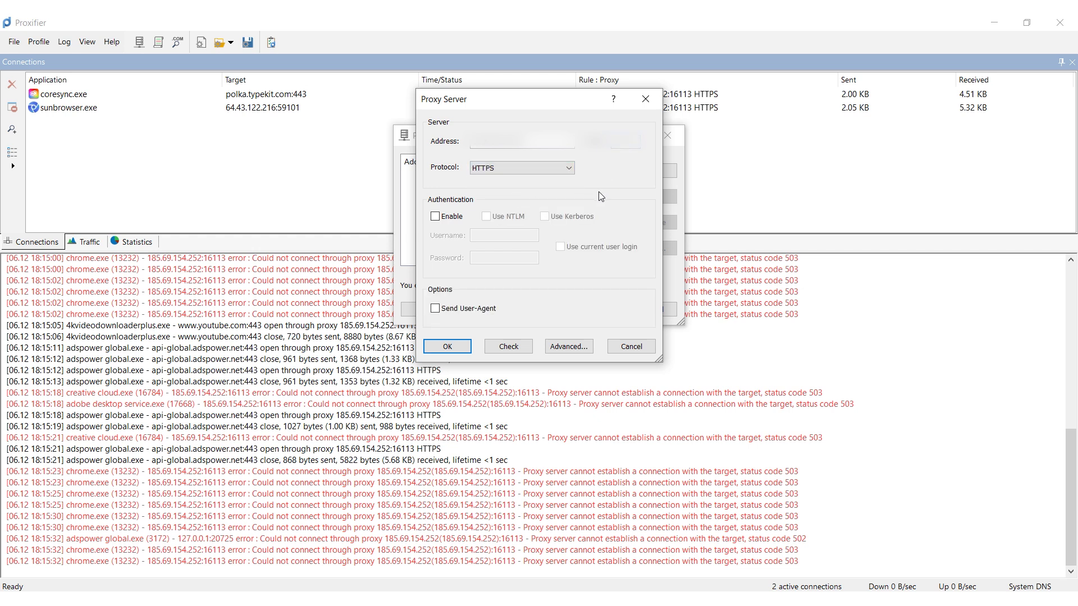
pyautogui.click(437, 218)
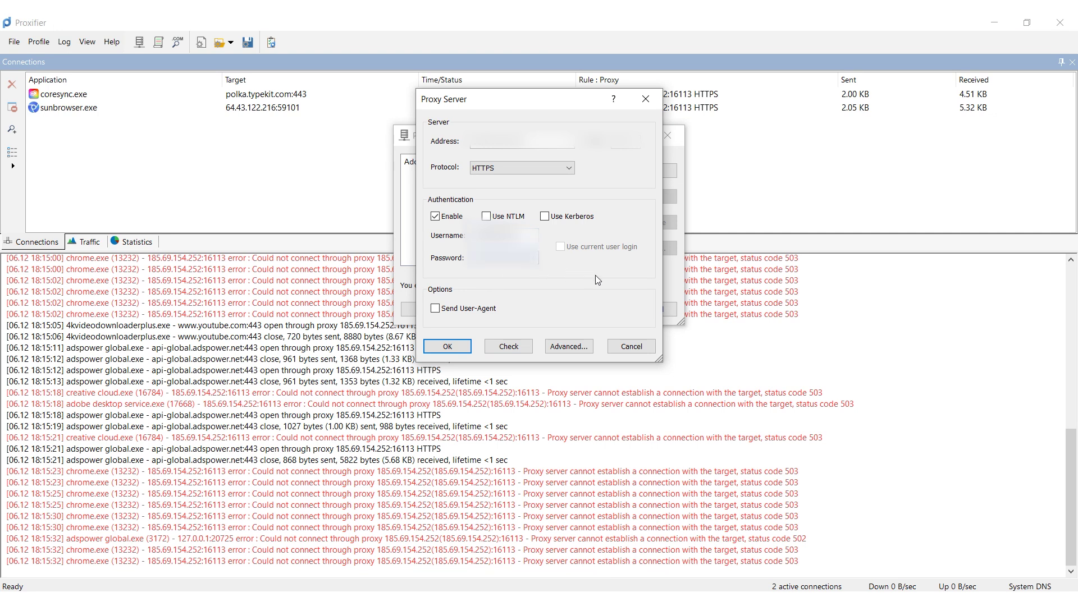
# Test the HTTPS proxy 185.69.154.252:16113, then save it as the default proxy and close the list.
pyautogui.click(510, 347)
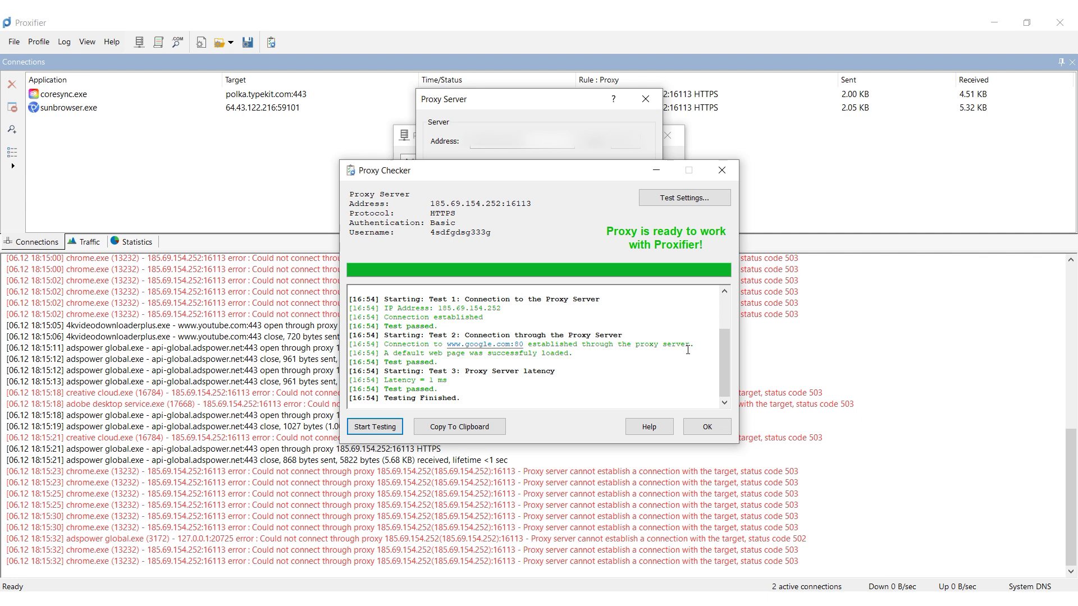
pyautogui.click(707, 428)
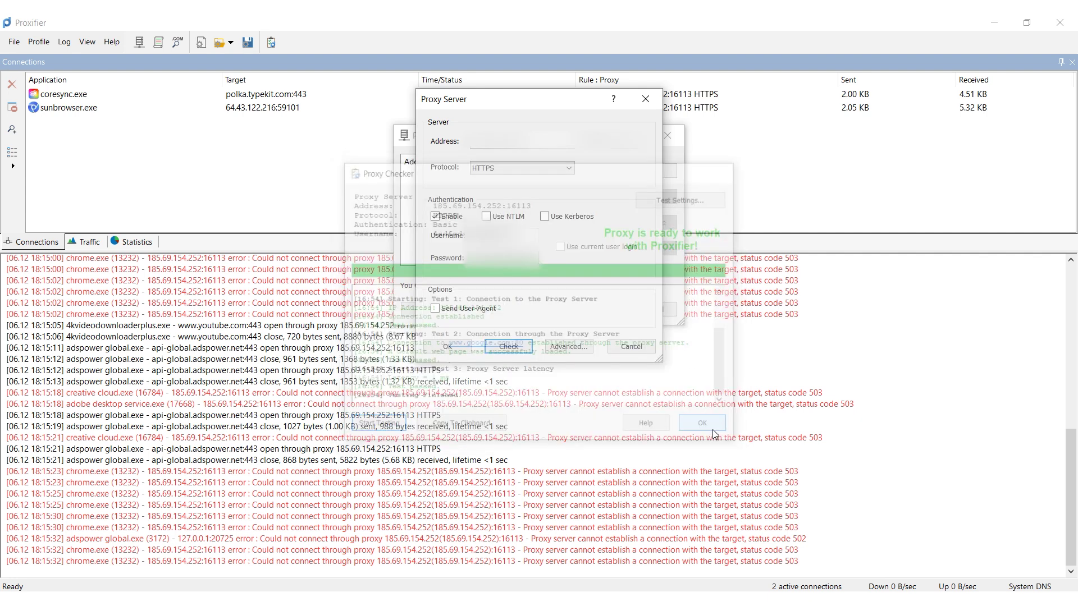
pyautogui.click(453, 352)
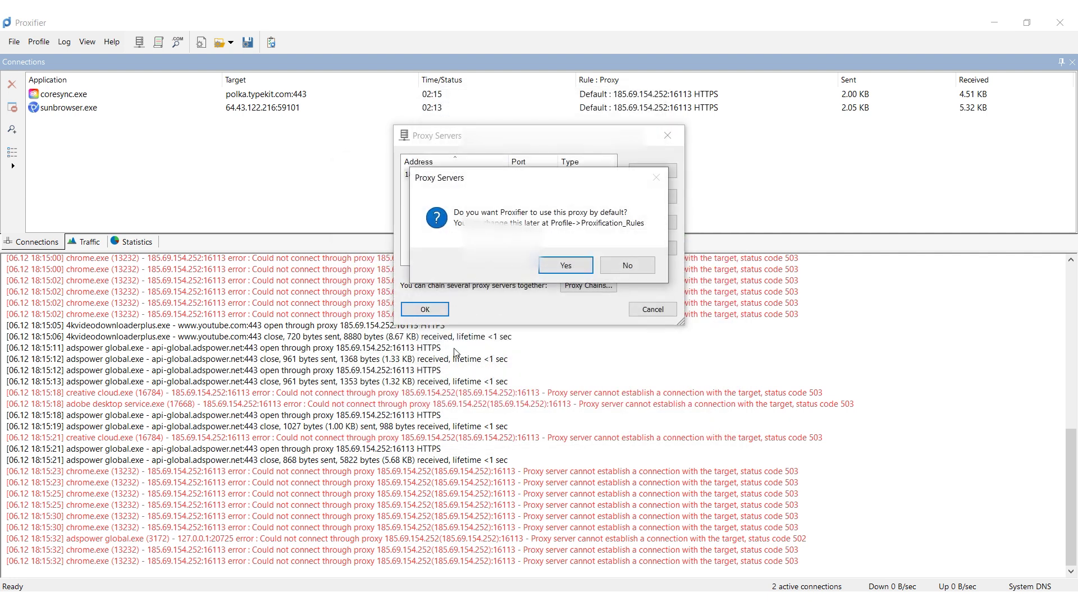
pyautogui.click(560, 265)
pyautogui.click(629, 272)
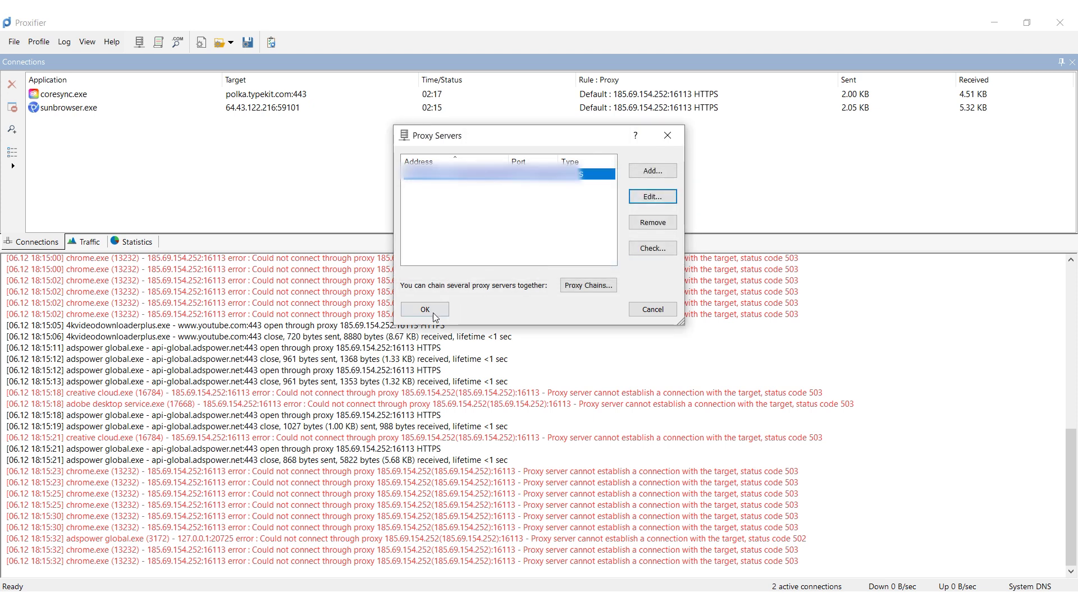
pyautogui.click(432, 312)
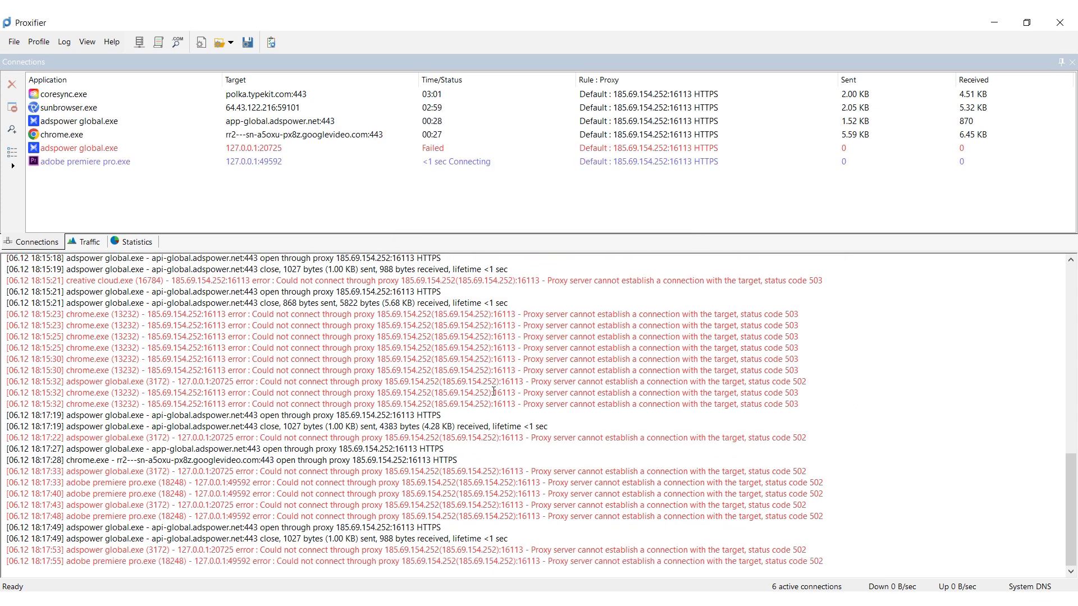
# Start a new proxification rule named 2.
pyautogui.click(40, 43)
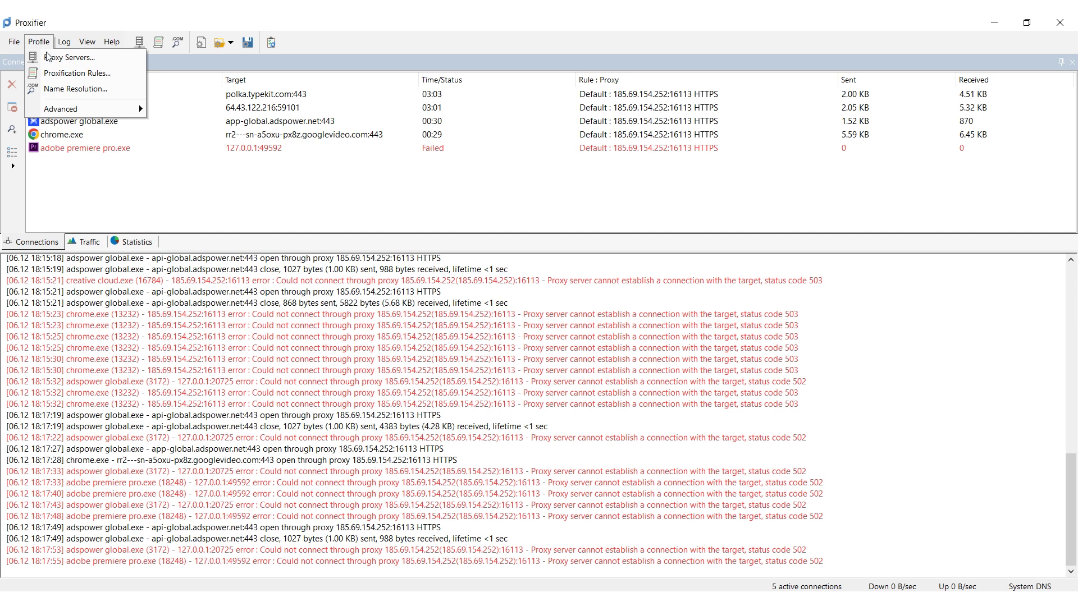
pyautogui.click(123, 72)
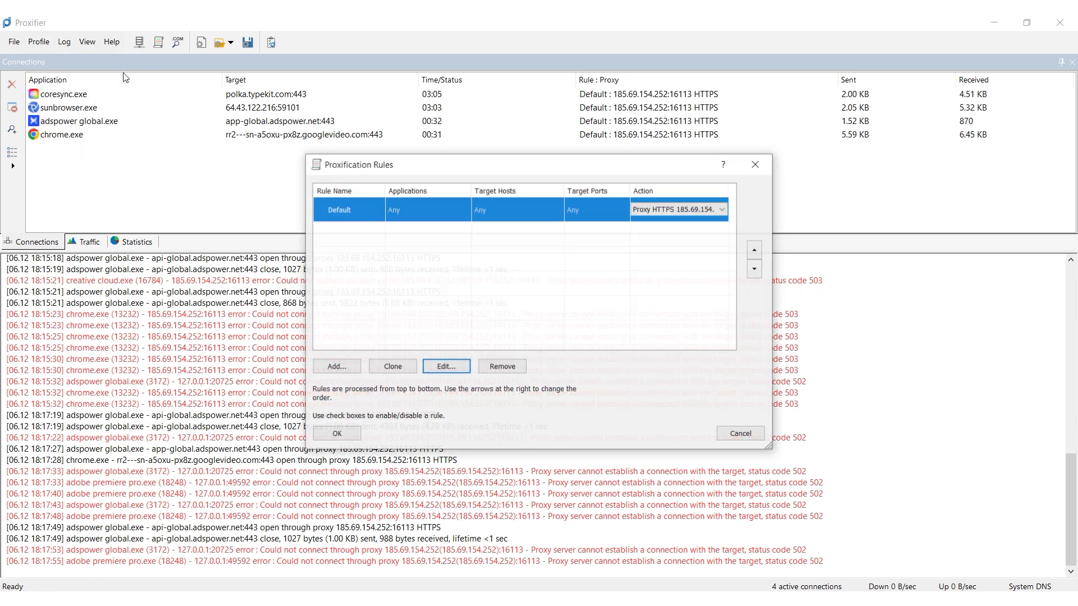
pyautogui.click(340, 367)
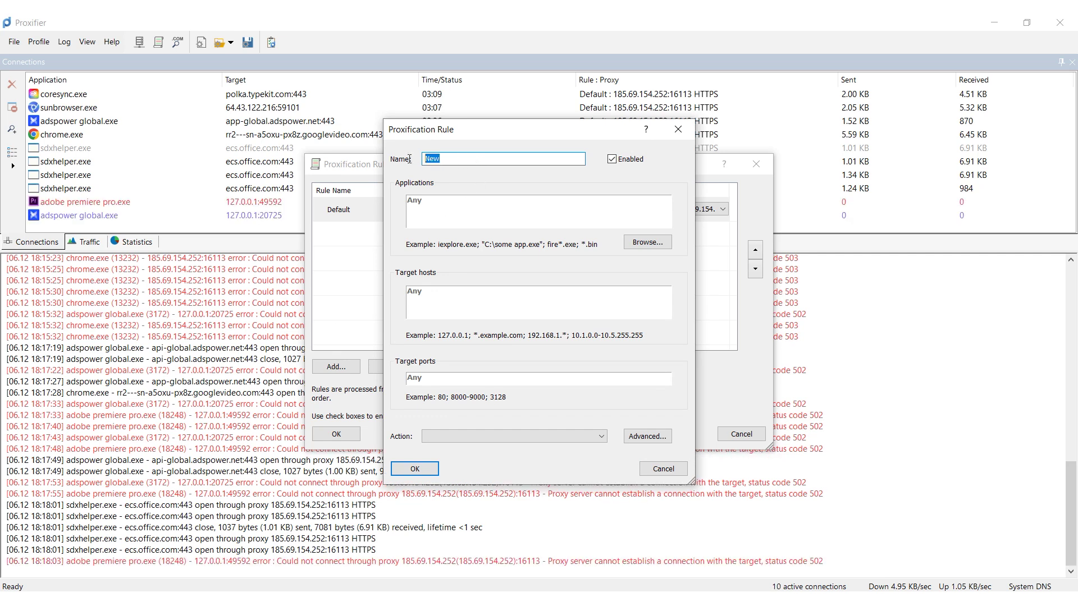
pyautogui.write('2')
# Set the rule's application to Creative Cloud Desktop App.exe in Adobe Creative Cloud\Utils.
pyautogui.click(651, 246)
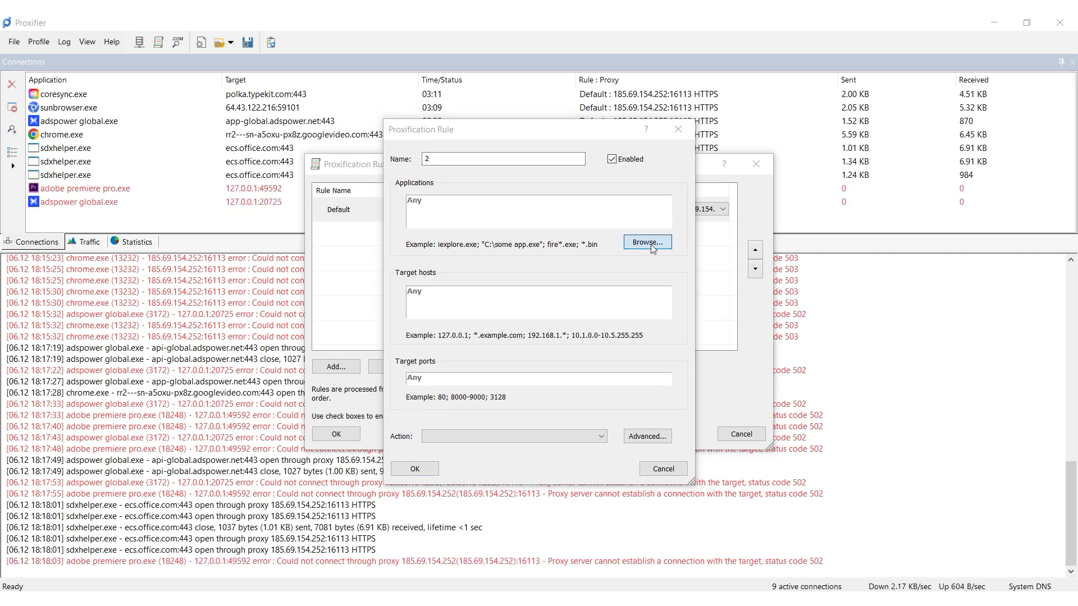
pyautogui.doubleClick(483, 213)
pyautogui.doubleClick(499, 229)
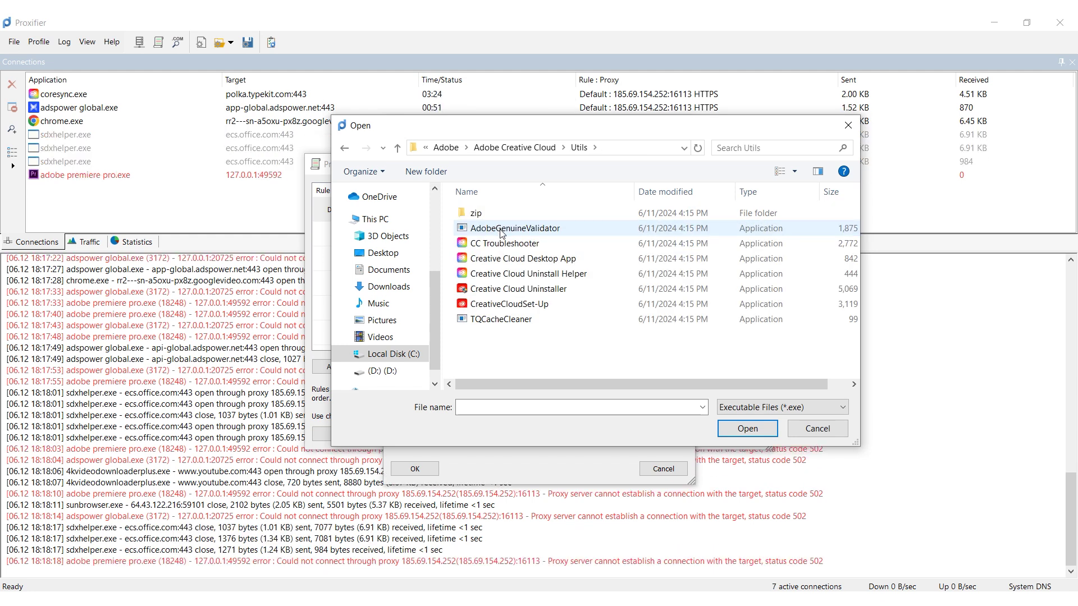
pyautogui.doubleClick(595, 258)
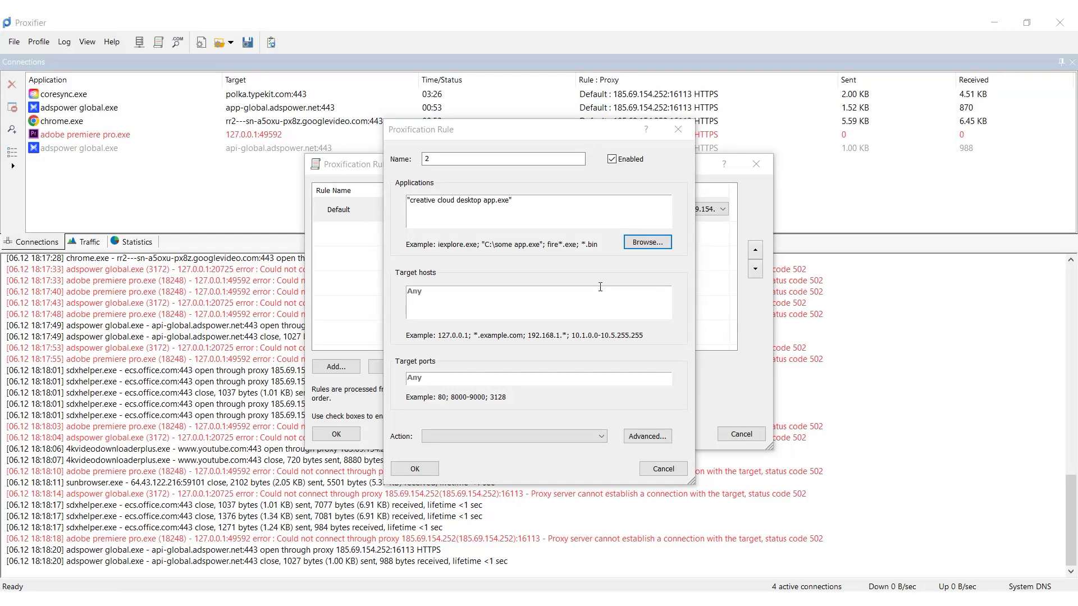
# Set the rule action to Proxy HTTPS 185.69.154.252 and save the rules.
pyautogui.click(538, 437)
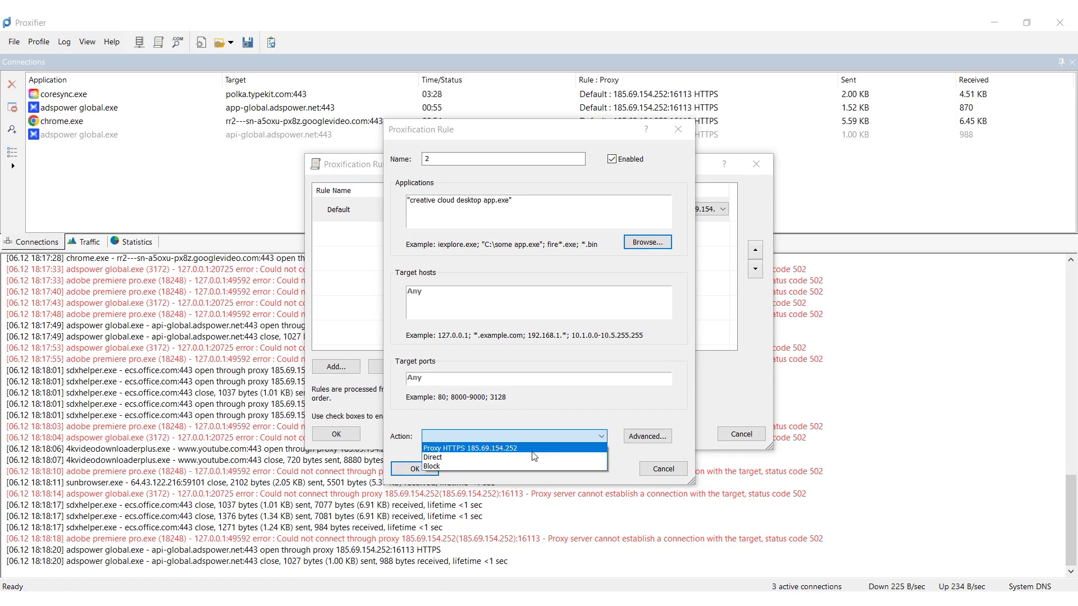
pyautogui.click(531, 448)
pyautogui.click(425, 473)
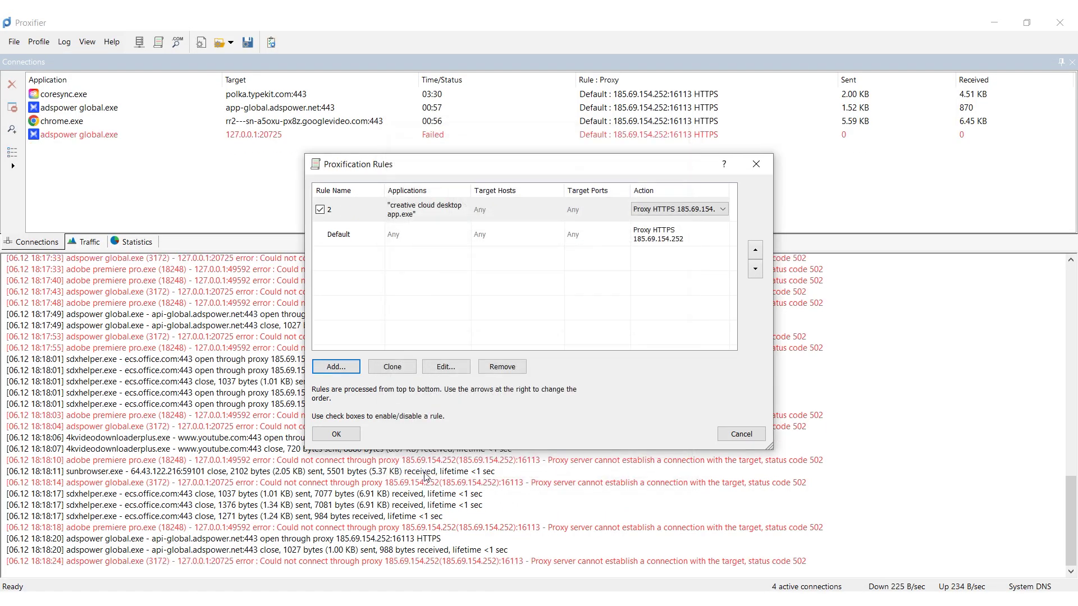
pyautogui.click(345, 435)
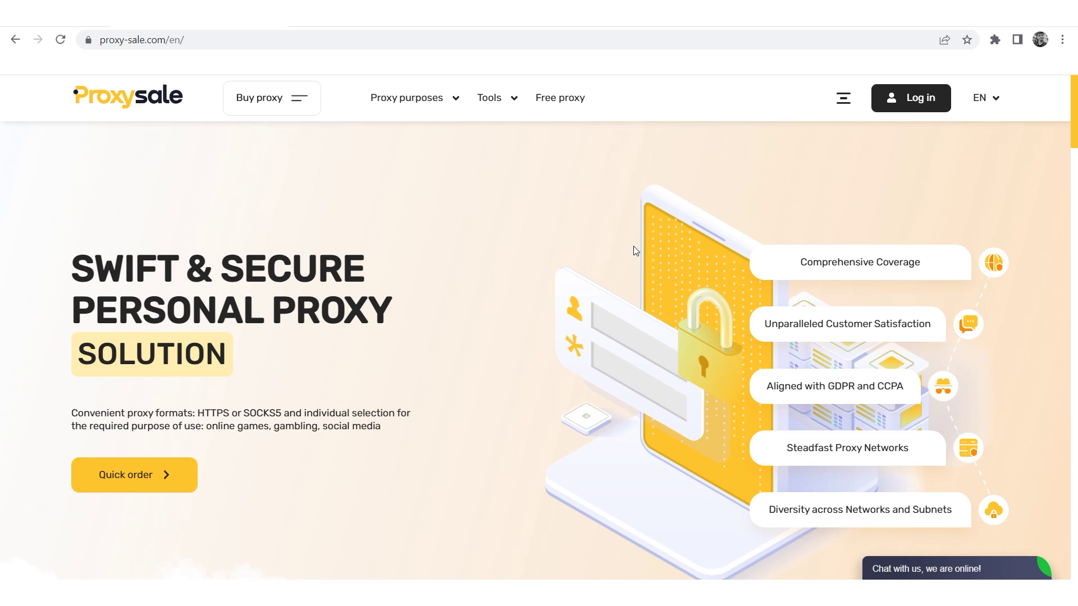
# Scroll down to the Buy personal proxies form showing IPv4, USA, 30 days and $1.93.
pyautogui.scroll(-1, 635, 250)
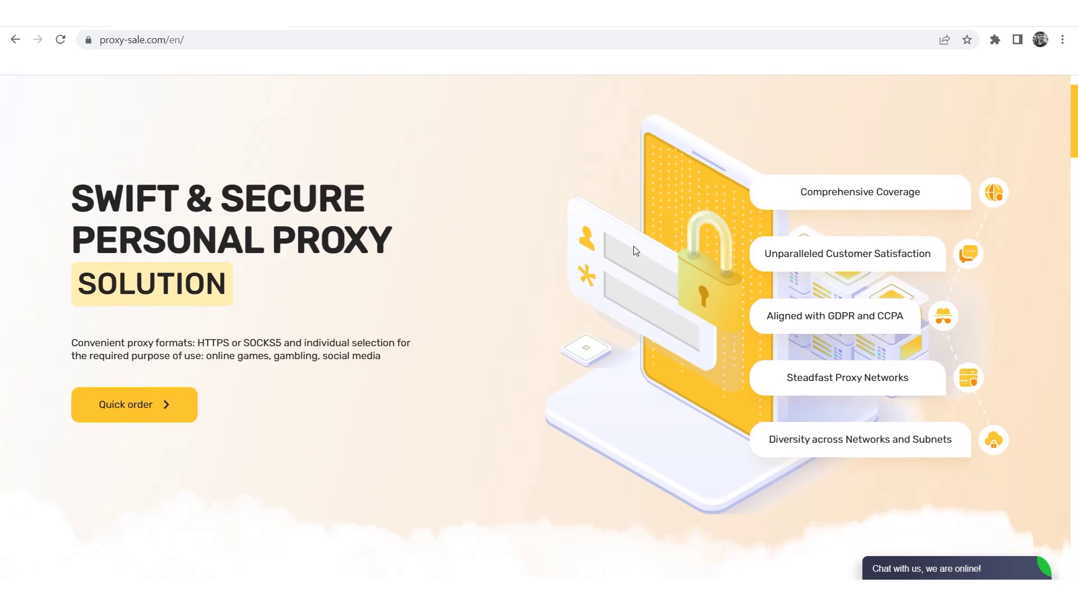
pyautogui.scroll(-2, 636, 250)
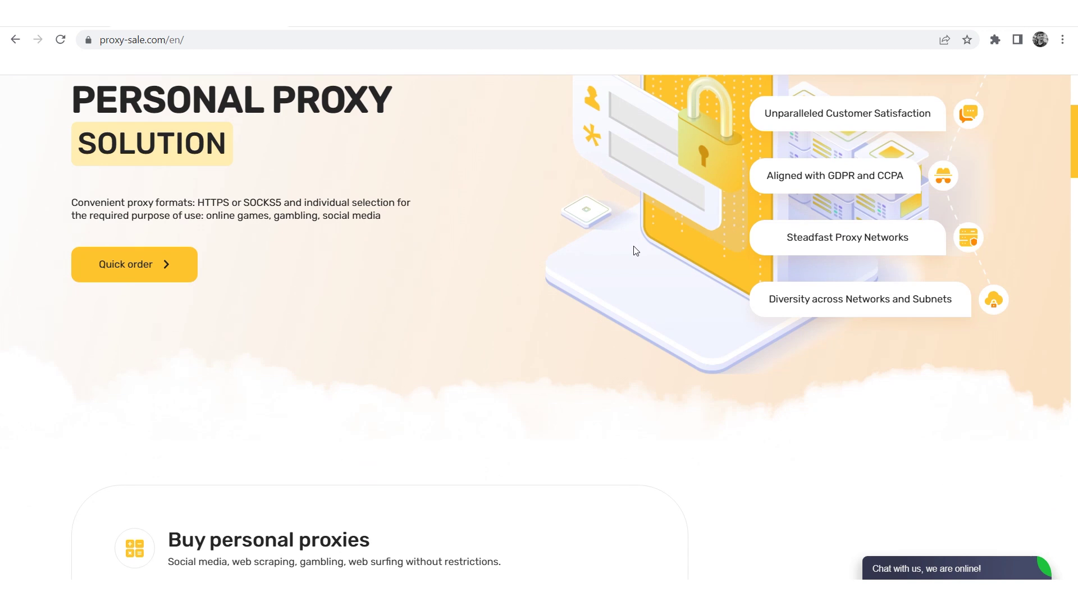
pyautogui.scroll(-2, 635, 250)
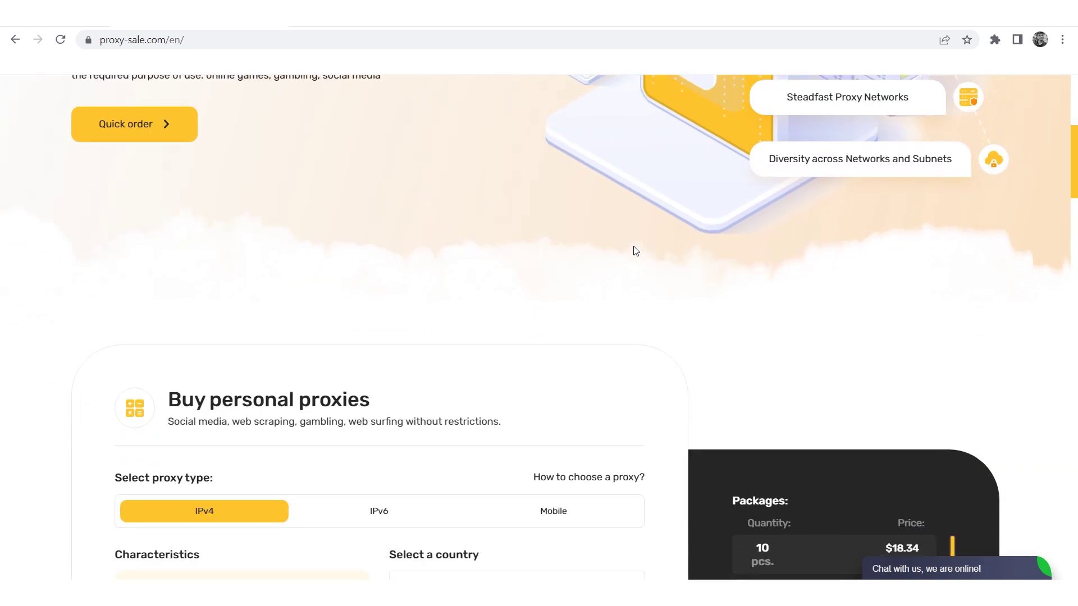
pyautogui.scroll(-1, 635, 251)
pyautogui.scroll(-1, 635, 250)
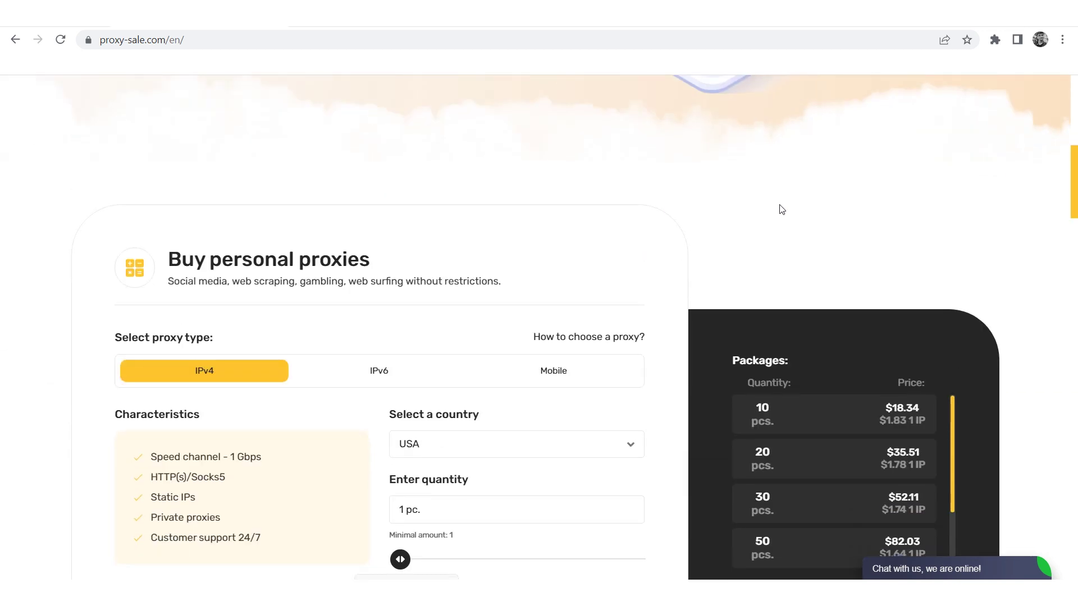
pyautogui.scroll(-1, 1017, 274)
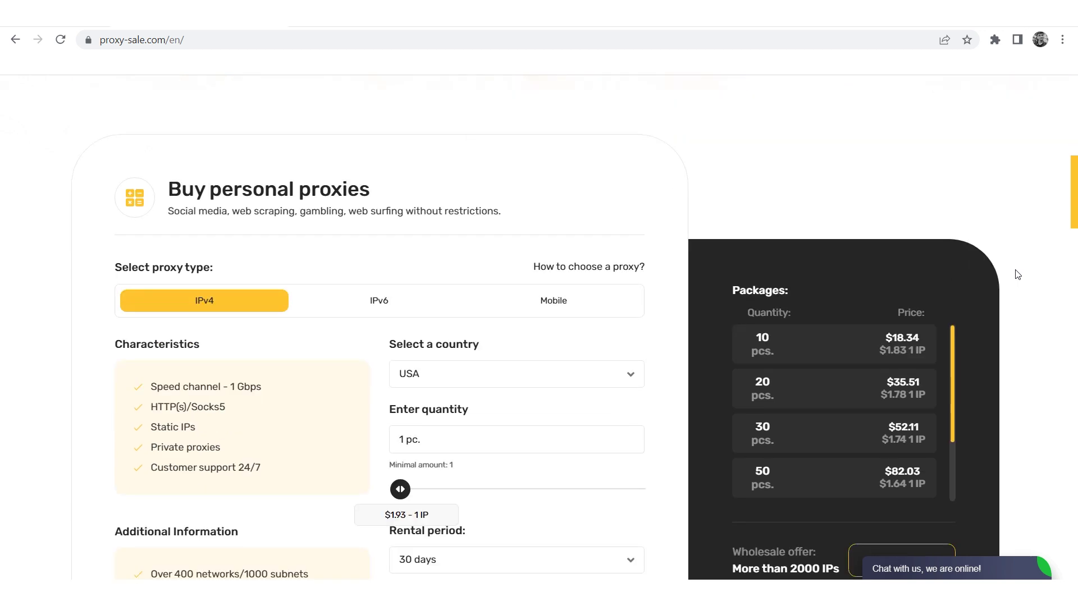
pyautogui.scroll(-1, 1018, 275)
pyautogui.scroll(-1, 1017, 274)
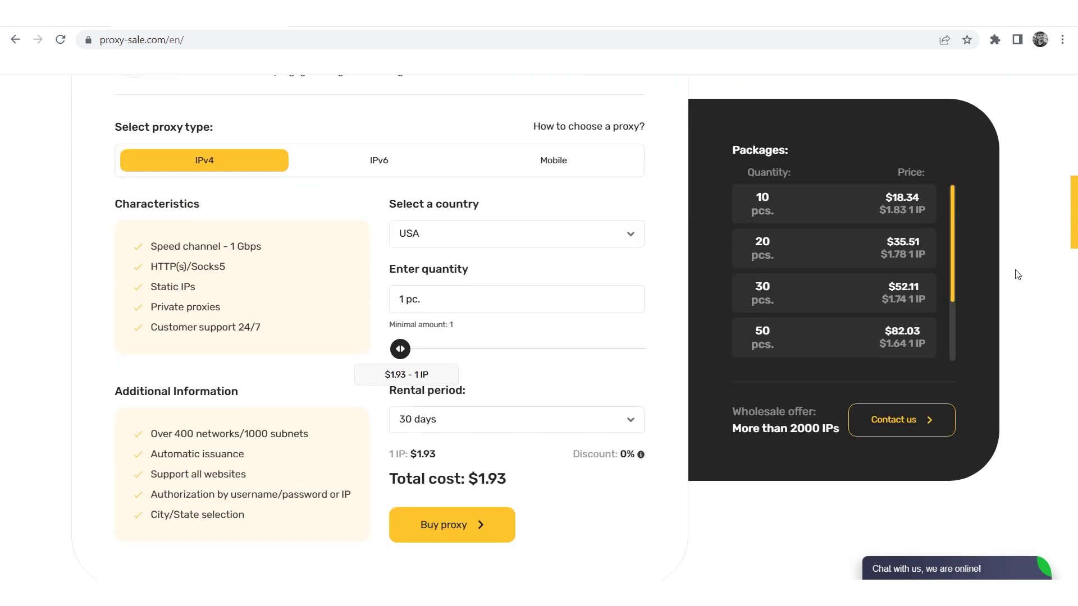
pyautogui.scroll(-1, 1017, 274)
pyautogui.scroll(-1, 1017, 275)
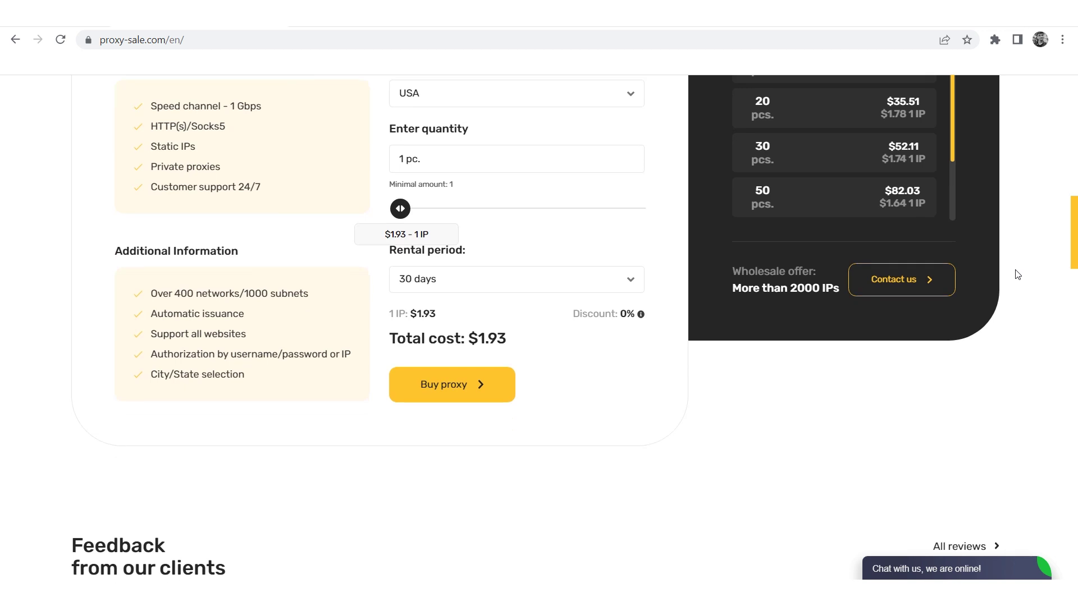
pyautogui.scroll(-3, 1017, 274)
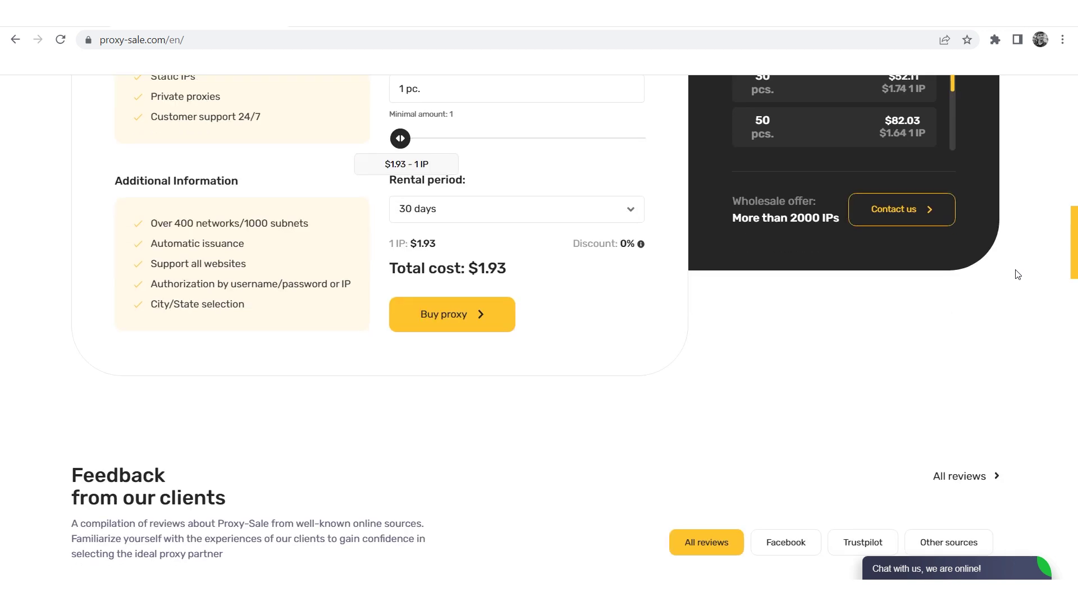